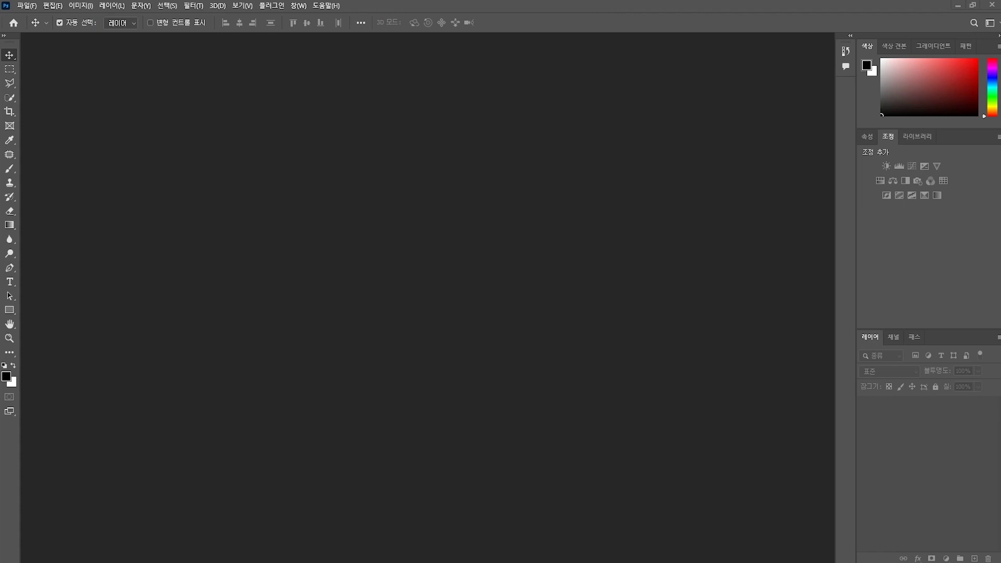
Open tree_03_small.jpg by dragging it from the file browser into Photoshop.
{"action": "left_click_drag", "start_coordinate": [894, 360], "coordinate": [385, 273]}
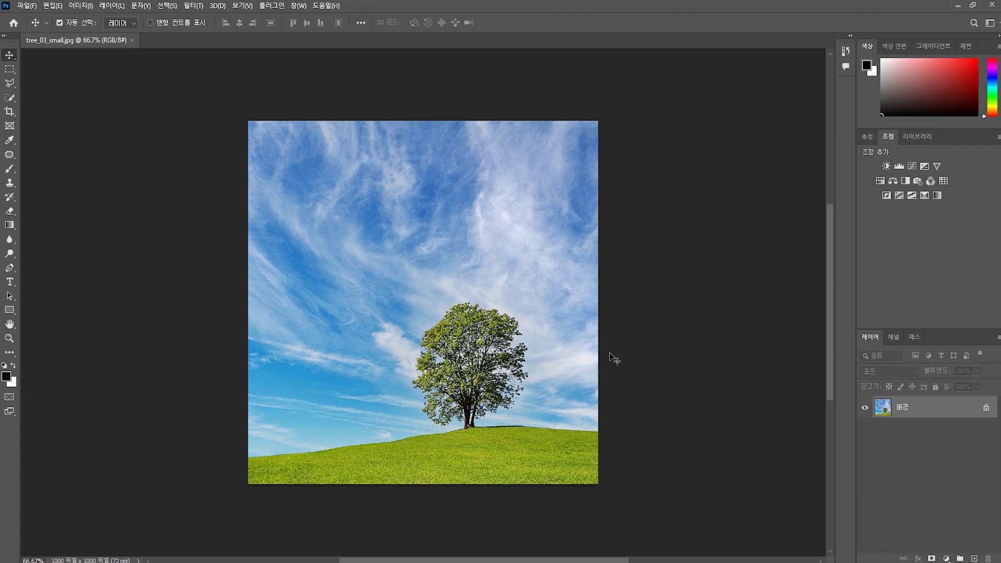
{"action": "scroll", "coordinate": [495, 360], "scroll_direction": "up", "scroll_amount": 2}
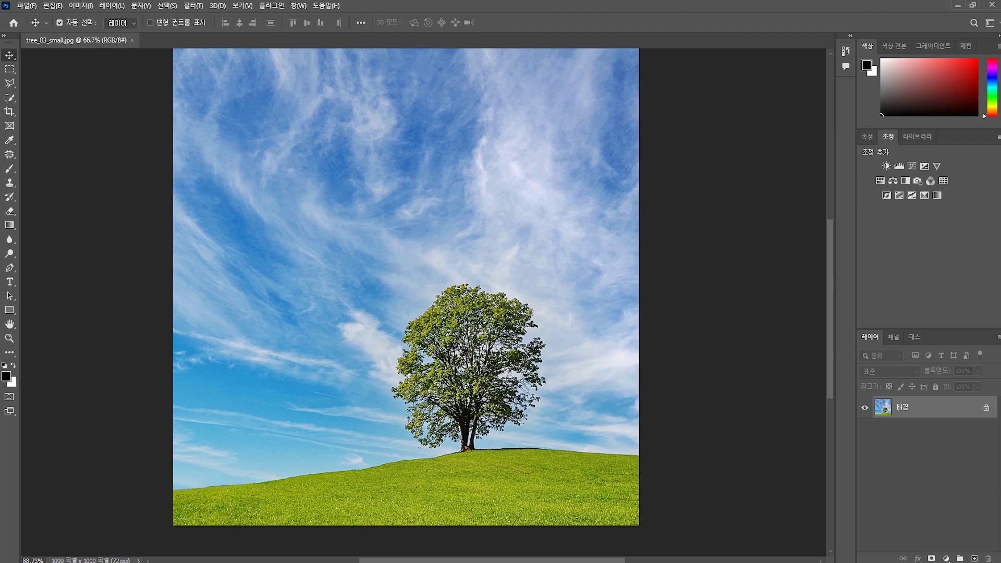
{"action": "scroll", "coordinate": [495, 360], "scroll_direction": "up", "scroll_amount": 2}
{"action": "scroll", "coordinate": [482, 368], "scroll_direction": "up", "scroll_amount": 1}
{"action": "scroll", "coordinate": [482, 367], "scroll_direction": "up", "scroll_amount": 1}
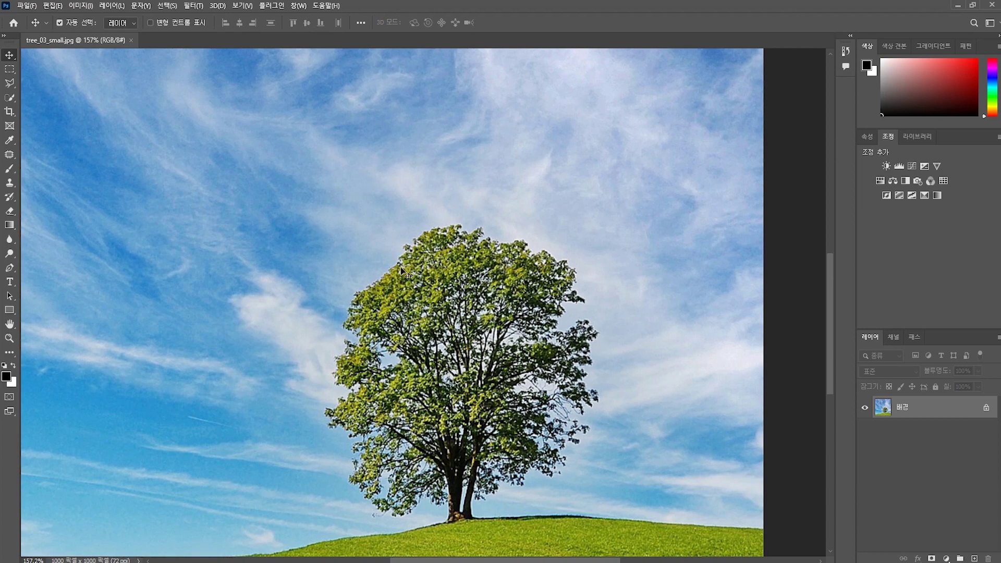
{"action": "scroll", "coordinate": [402, 267], "scroll_direction": "up", "scroll_amount": 3}
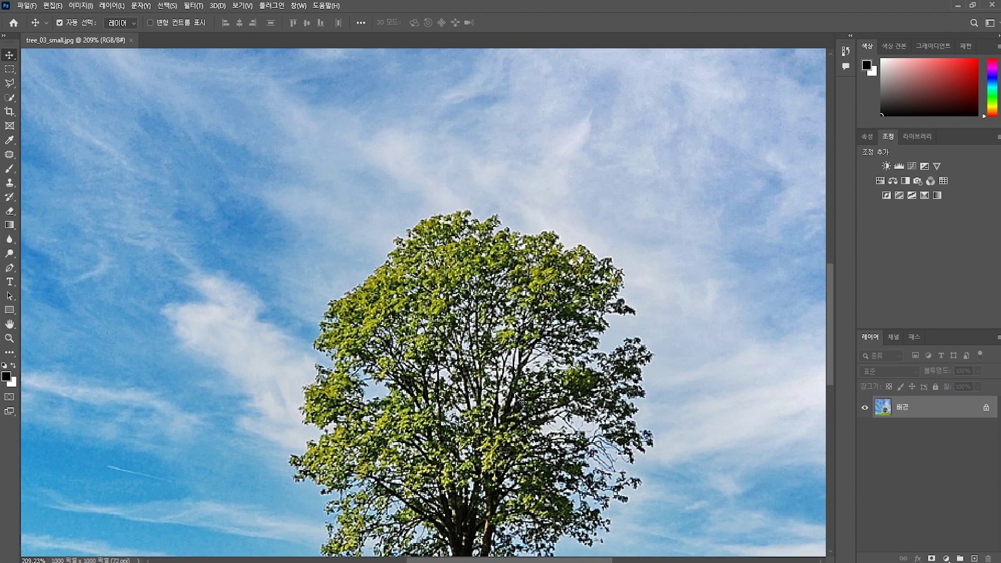
{"action": "scroll", "coordinate": [521, 402], "scroll_direction": "down", "scroll_amount": 2}
{"action": "scroll", "coordinate": [521, 401], "scroll_direction": "down", "scroll_amount": 1}
{"action": "scroll", "coordinate": [522, 402], "scroll_direction": "down", "scroll_amount": 1}
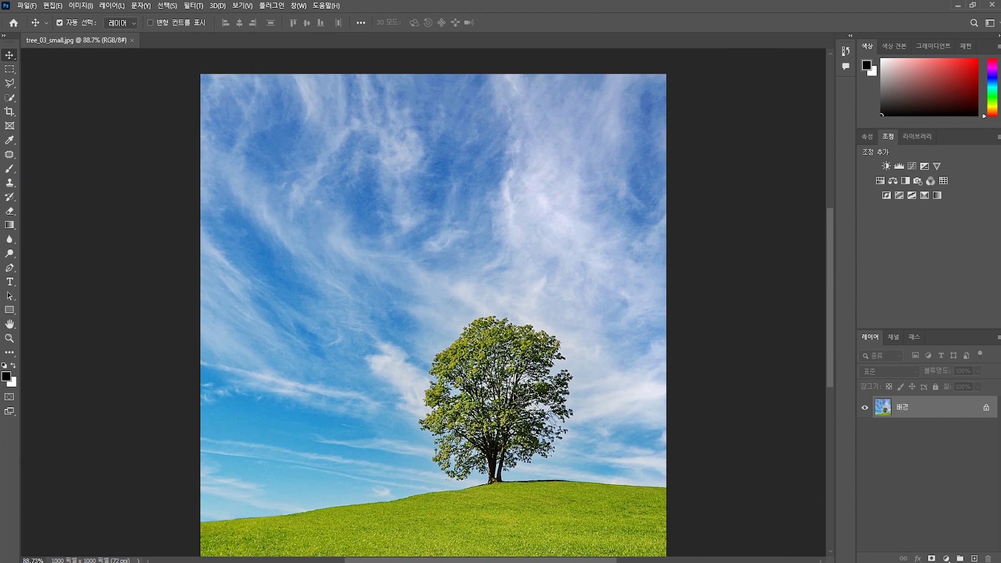
{"action": "scroll", "coordinate": [519, 401], "scroll_direction": "down", "scroll_amount": 1}
{"action": "scroll", "coordinate": [568, 401], "scroll_direction": "down", "scroll_amount": 1}
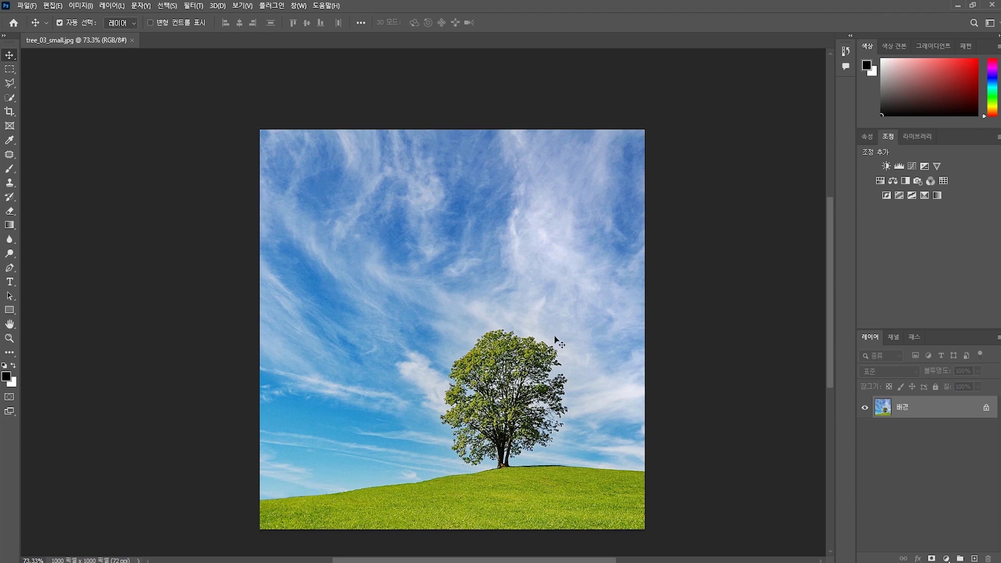
{"action": "scroll", "coordinate": [556, 340], "scroll_direction": "down", "scroll_amount": 1}
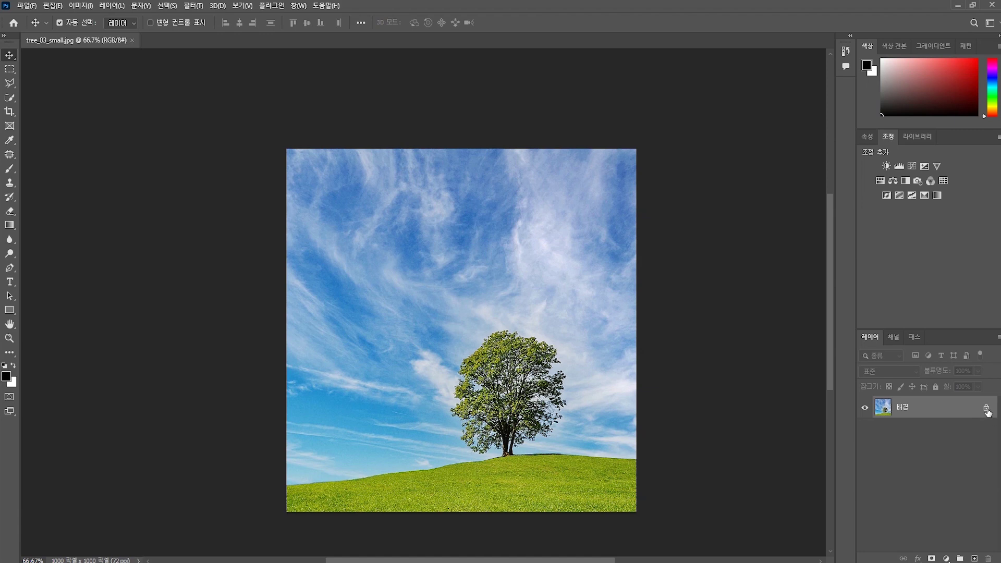
Convert the locked Background layer into a regular editable layer named 레이어 0.
{"action": "left_click", "coordinate": [986, 409]}
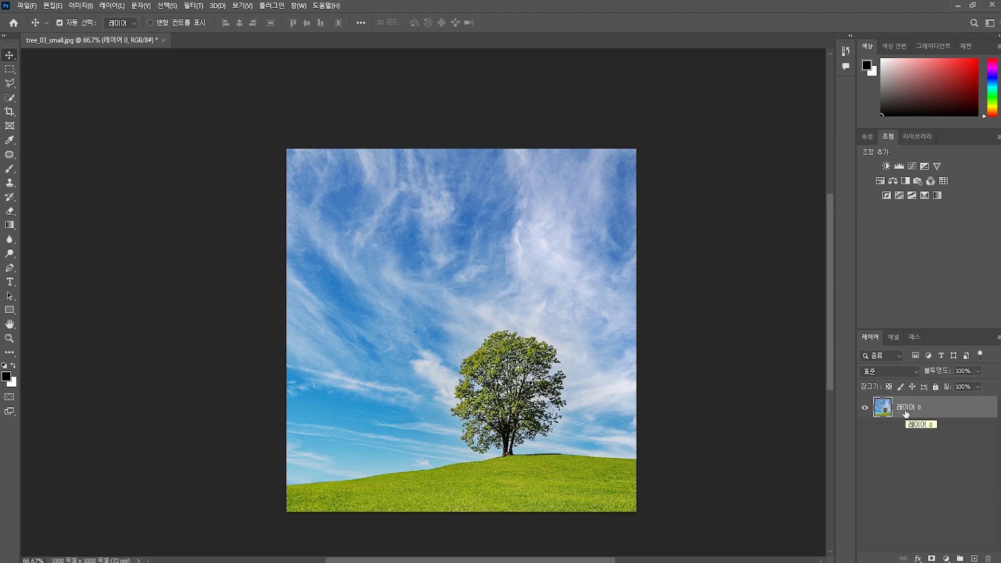
{"action": "key", "text": "ctrl+z"}
{"action": "double_click", "coordinate": [881, 410]}
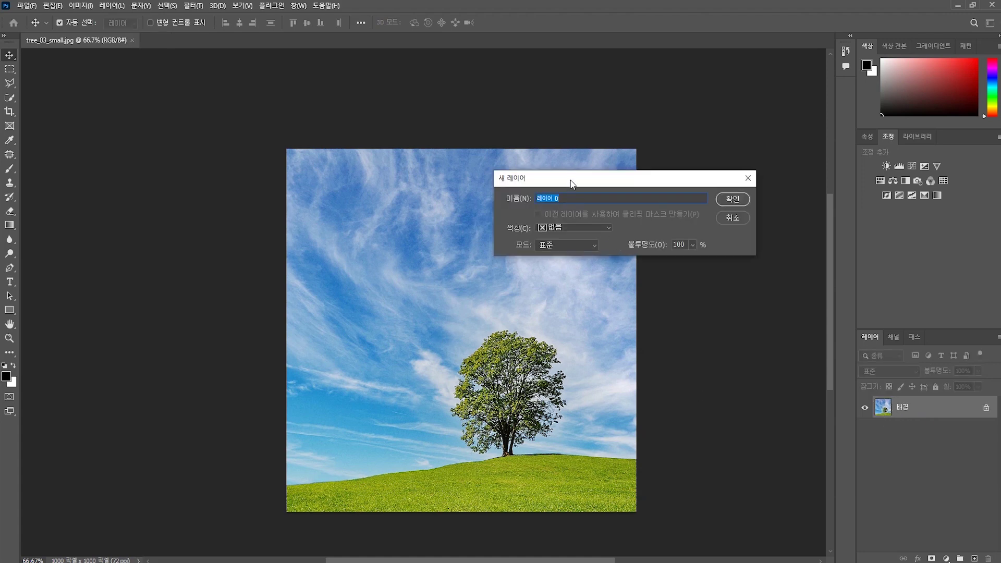
{"action": "left_click_drag", "start_coordinate": [572, 184], "coordinate": [729, 206]}
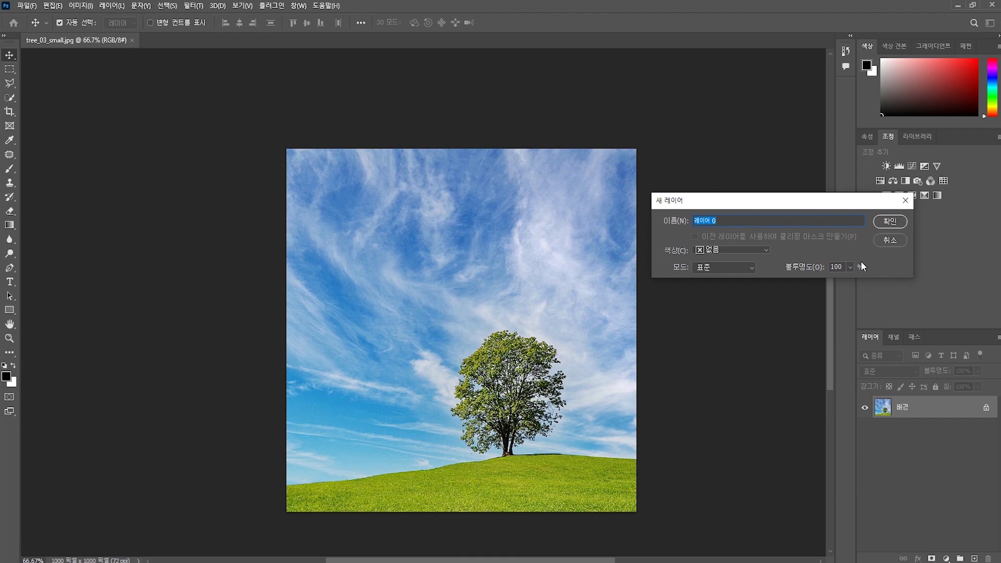
{"action": "left_click", "coordinate": [892, 223]}
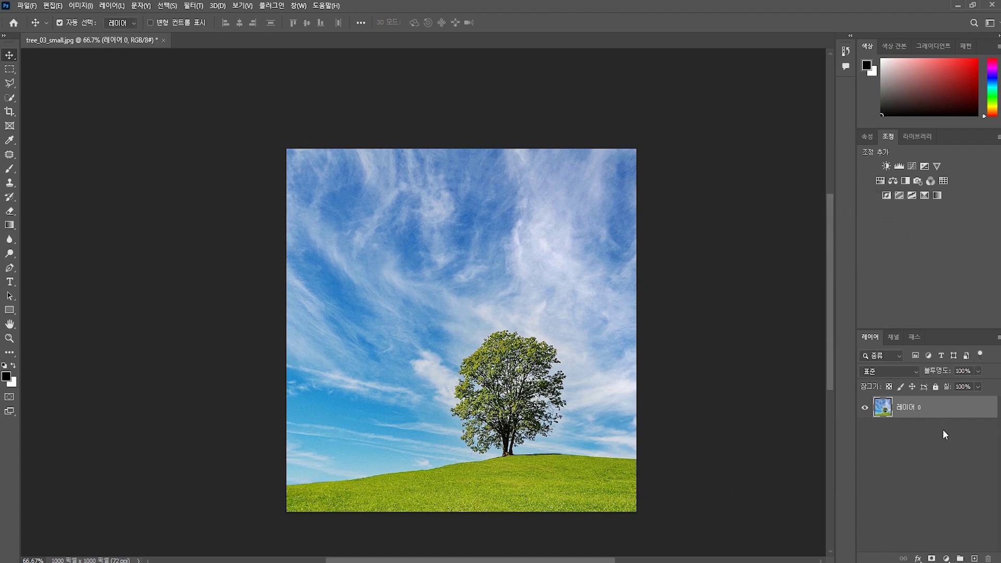
Open Layer Style blending options for 레이어 0, positioned beside the tree photo.
{"action": "double_click", "coordinate": [887, 413]}
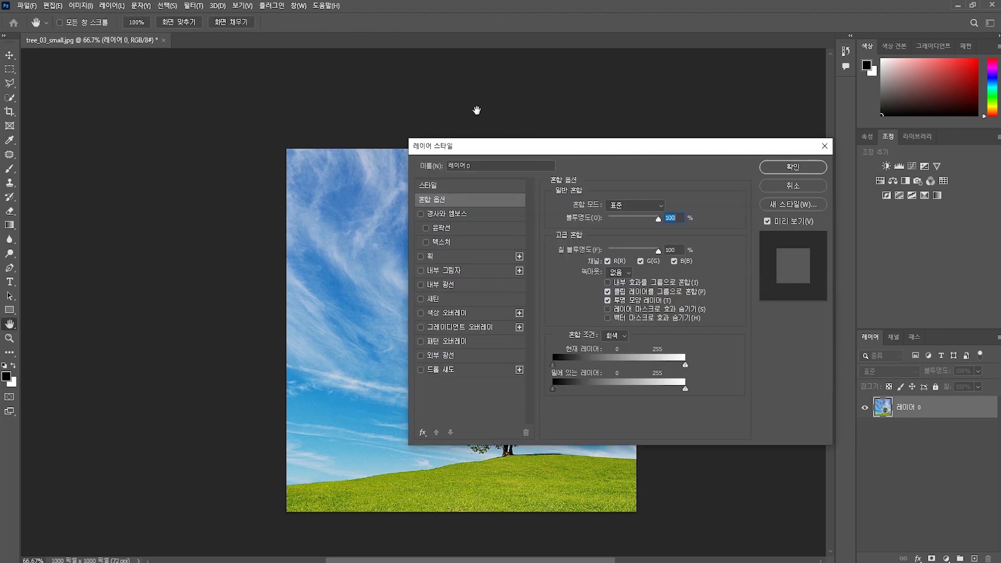
{"action": "mouse_move", "coordinate": [502, 152]}
{"action": "left_mouse_down"}
{"action": "mouse_move", "coordinate": [715, 148]}
{"action": "mouse_move", "coordinate": [398, 58]}
{"action": "mouse_move", "coordinate": [78, 111]}
{"action": "mouse_move", "coordinate": [45, 201]}
{"action": "mouse_move", "coordinate": [0, 203]}
{"action": "left_mouse_up"}
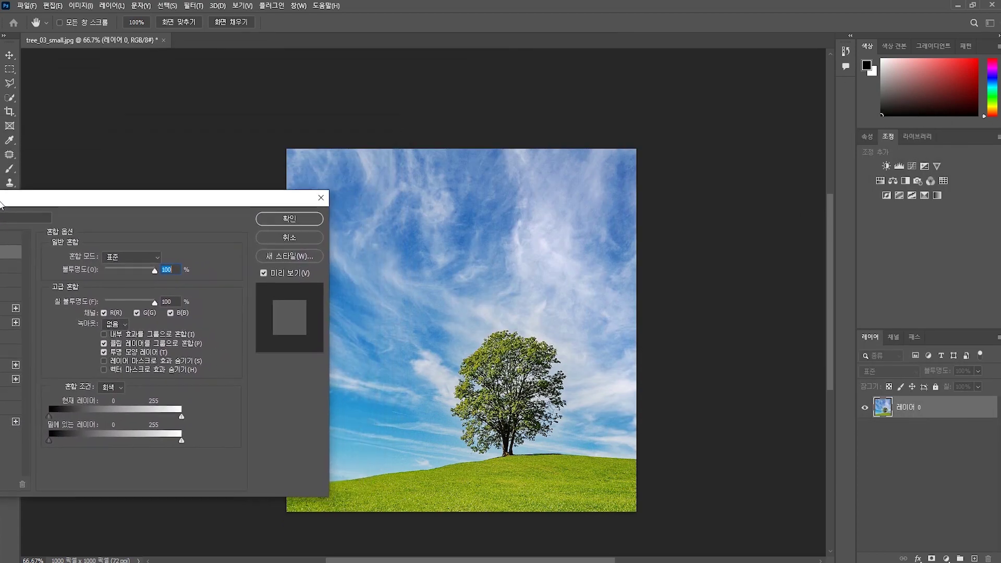
{"action": "left_click", "coordinate": [189, 405]}
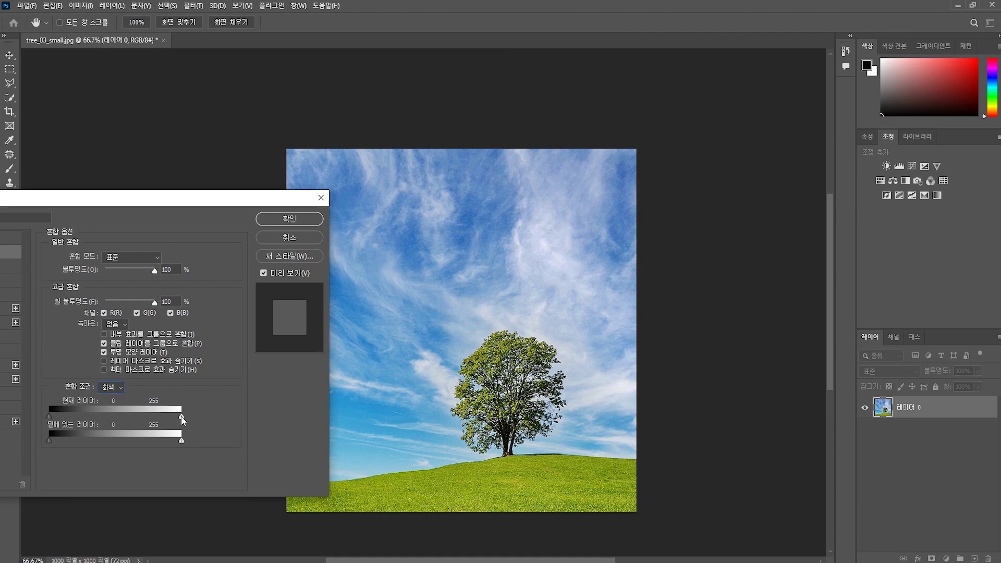
{"action": "left_click_drag", "start_coordinate": [237, 201], "coordinate": [293, 216]}
Set Blend If to Blue and pull This Layer's highlight slider to 160, dropping the sky.
{"action": "left_click", "coordinate": [167, 404]}
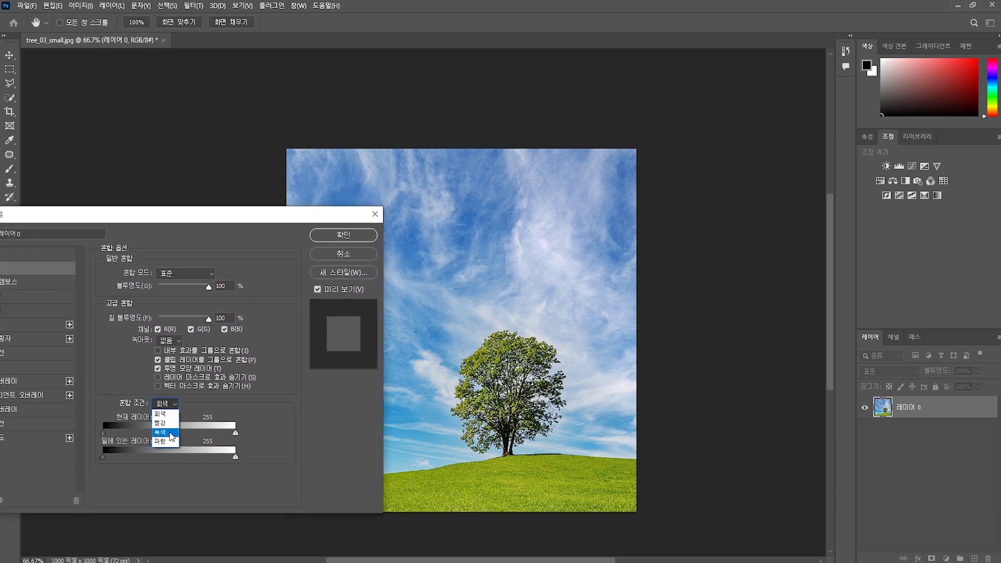
{"action": "left_click", "coordinate": [171, 442]}
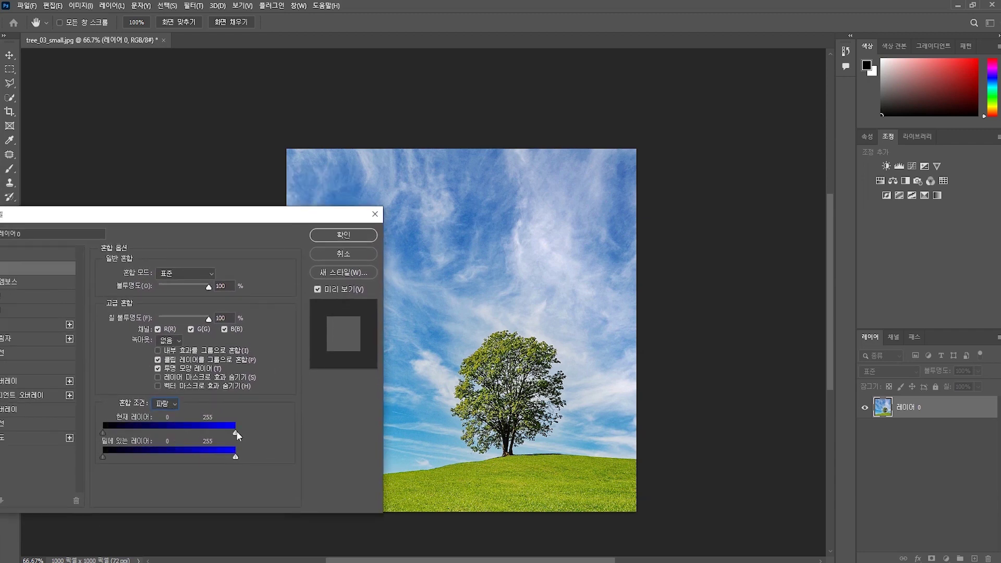
{"action": "left_click_drag", "start_coordinate": [306, 222], "coordinate": [206, 201]}
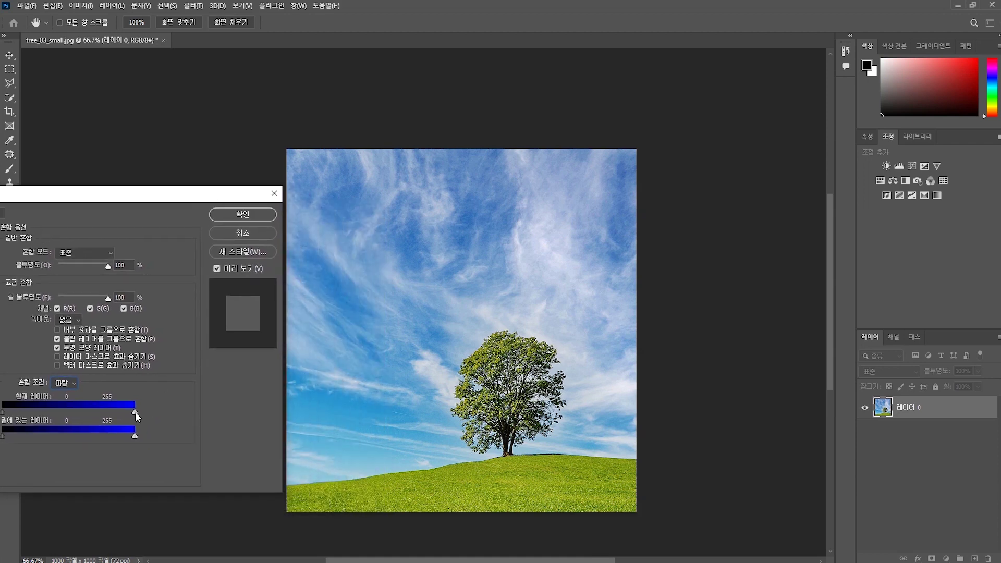
{"action": "left_click_drag", "start_coordinate": [133, 412], "coordinate": [95, 411]}
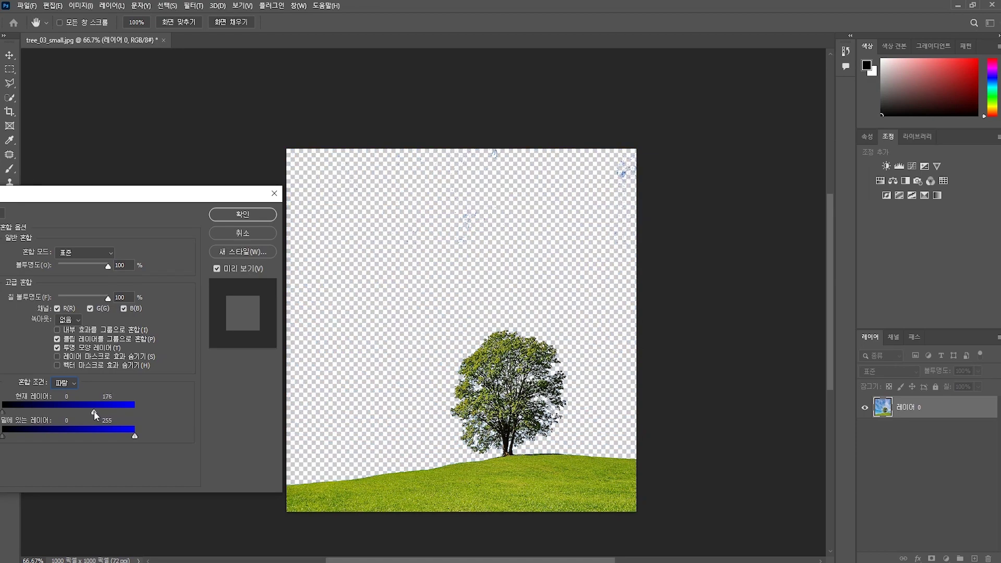
{"action": "left_click_drag", "start_coordinate": [93, 411], "coordinate": [91, 411]}
Toggle Preview to compare with the original sky, then apply the blending settings.
{"action": "left_click_drag", "start_coordinate": [175, 199], "coordinate": [218, 264]}
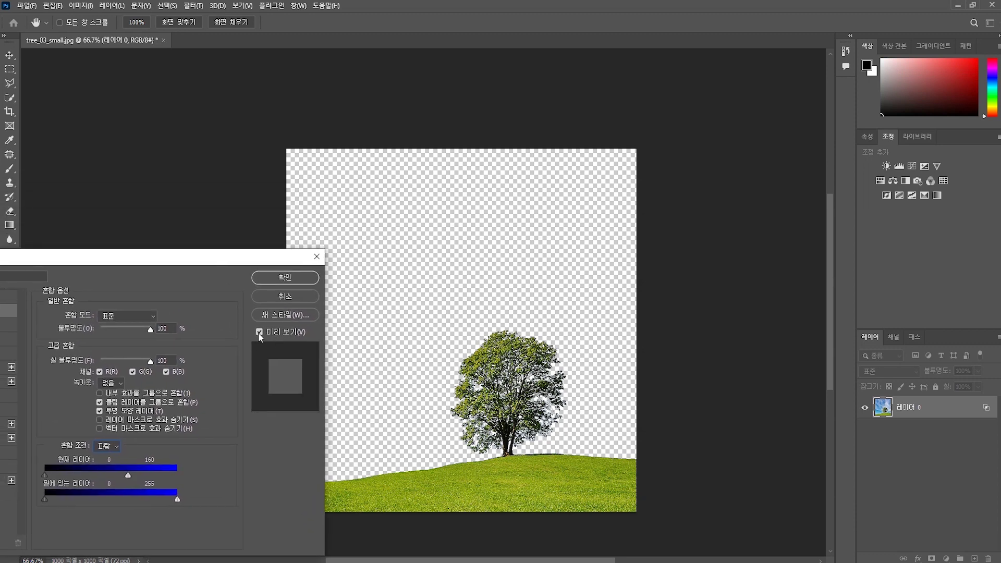
{"action": "left_click", "coordinate": [258, 334]}
{"action": "left_click", "coordinate": [258, 333]}
{"action": "left_click", "coordinate": [258, 332]}
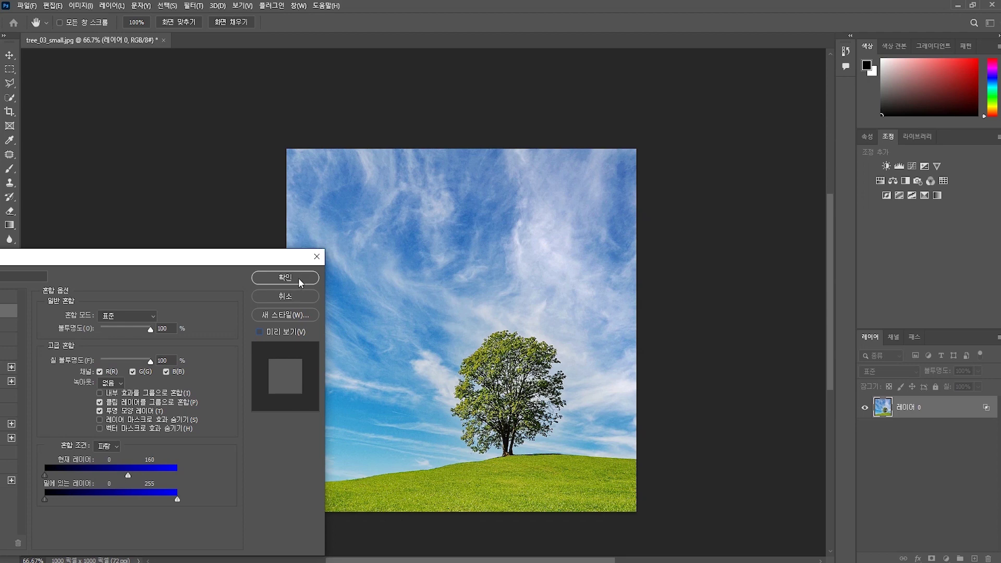
{"action": "left_click", "coordinate": [280, 276]}
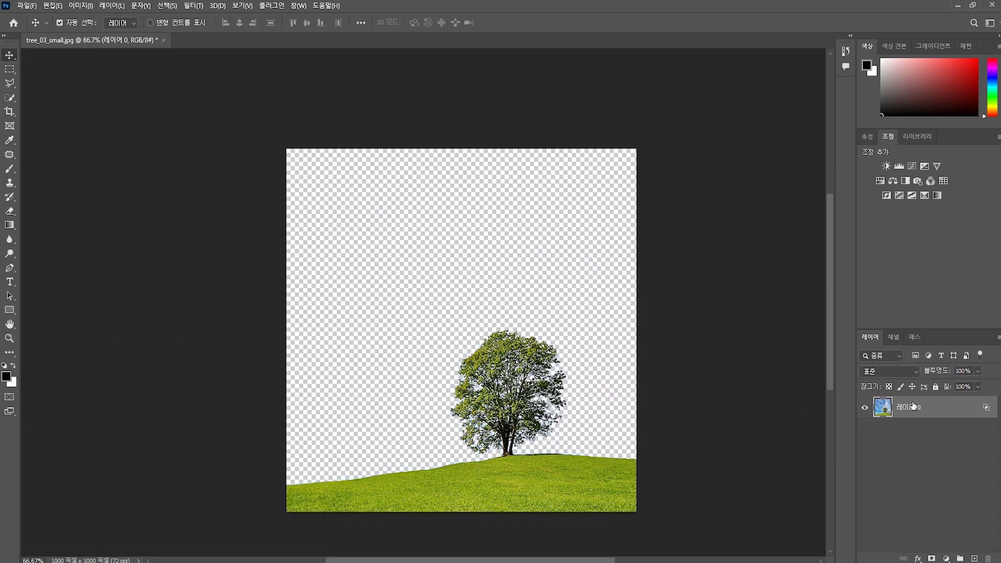
Step back in History to the original photo, then return to the Blending Options state.
{"action": "left_click", "coordinate": [845, 52]}
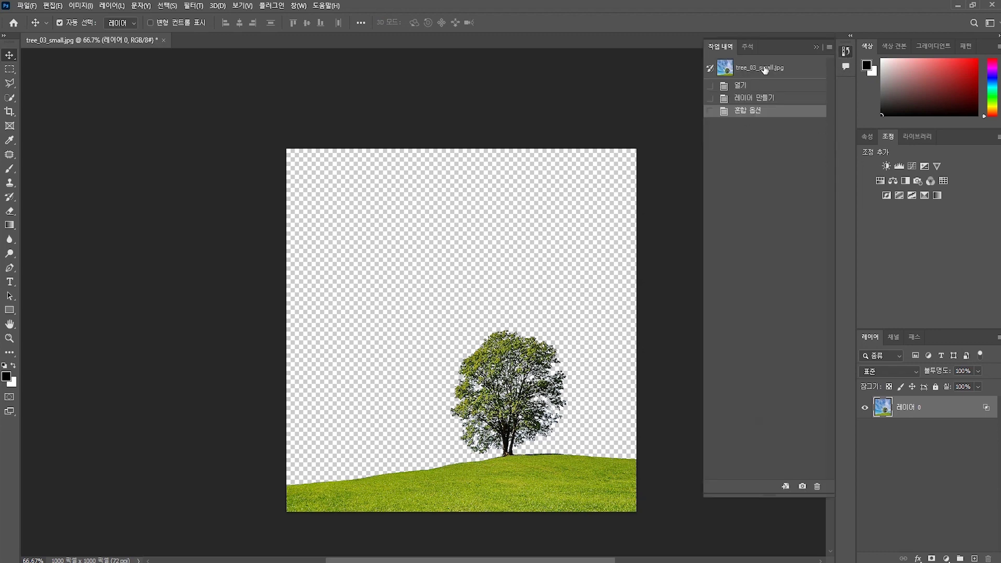
{"action": "left_click", "coordinate": [764, 70]}
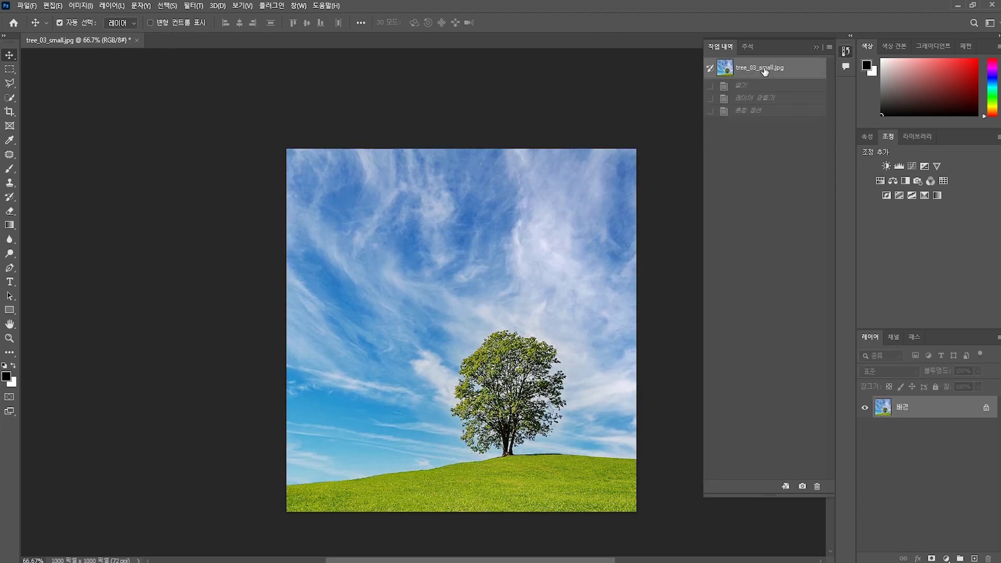
{"action": "left_click", "coordinate": [750, 113]}
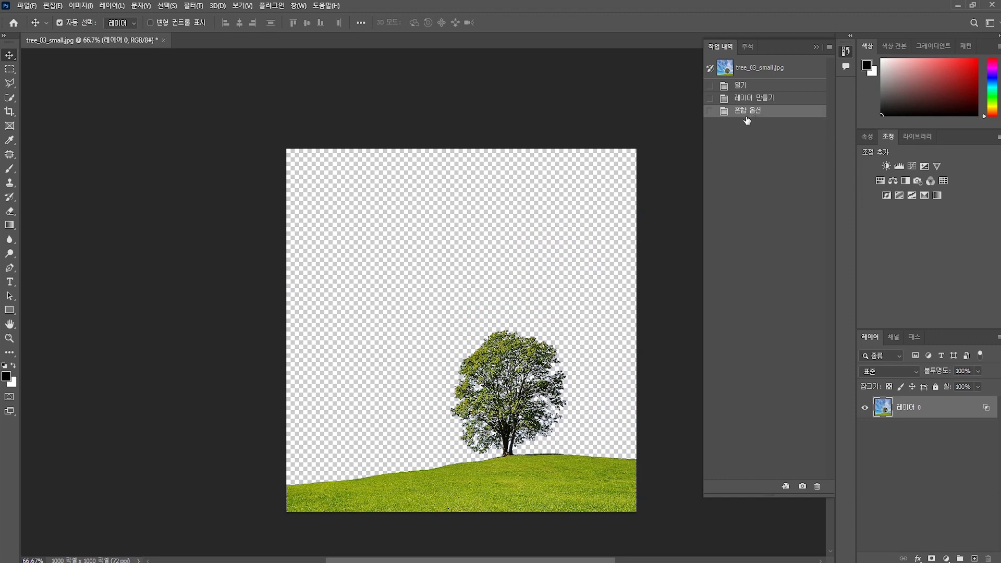
Zoom in to inspect the tree's edges against the transparency.
{"action": "scroll", "coordinate": [553, 388], "scroll_direction": "up", "scroll_amount": 2}
{"action": "scroll", "coordinate": [506, 389], "scroll_direction": "up", "scroll_amount": 1}
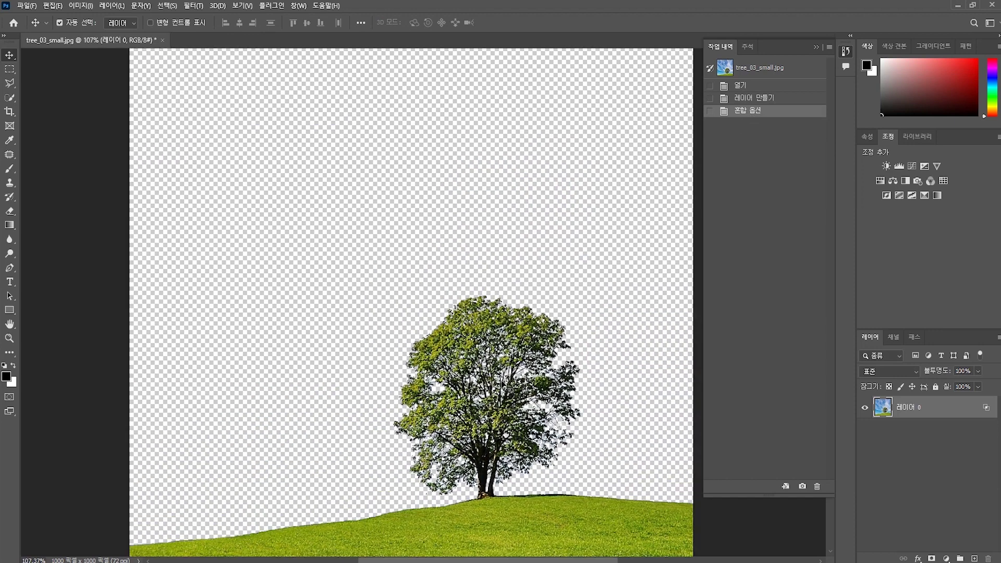
{"action": "scroll", "coordinate": [509, 384], "scroll_direction": "up", "scroll_amount": 1}
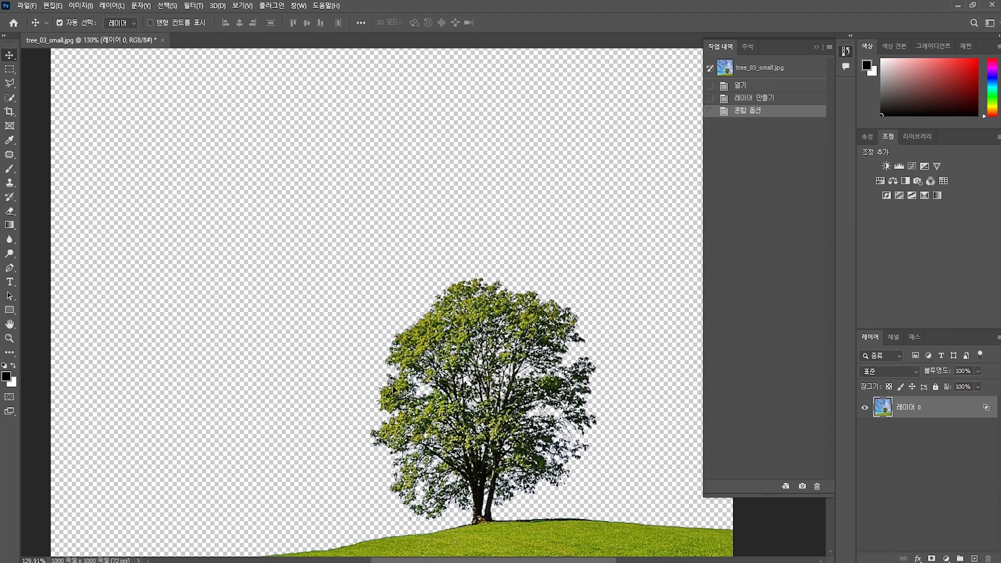
{"action": "scroll", "coordinate": [391, 432], "scroll_direction": "up", "scroll_amount": 2}
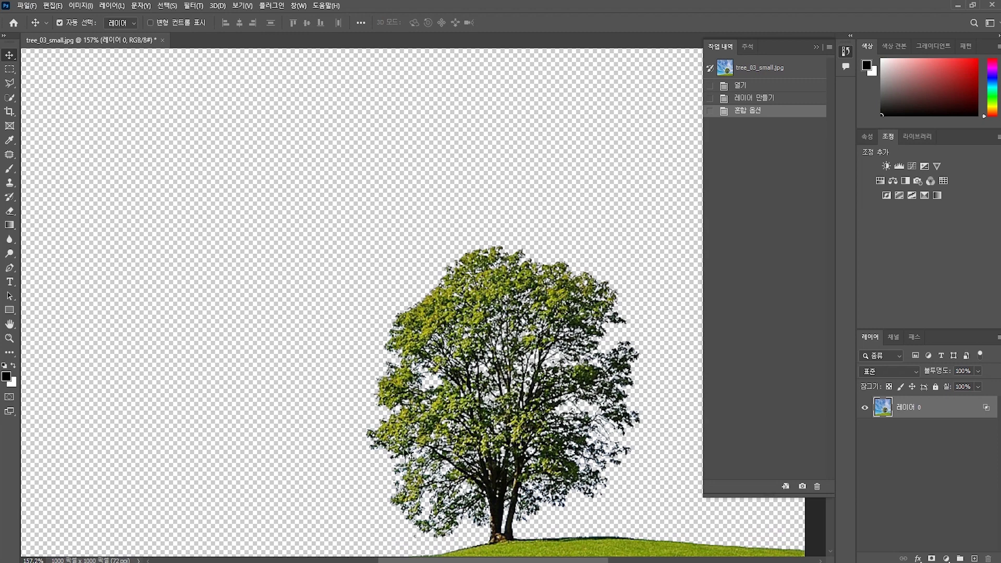
Zoom back out, close the History panel, and add a new empty layer 레이어 1.
{"action": "scroll", "coordinate": [417, 477], "scroll_direction": "down", "scroll_amount": 2}
{"action": "scroll", "coordinate": [416, 477], "scroll_direction": "down", "scroll_amount": 1}
{"action": "scroll", "coordinate": [417, 477], "scroll_direction": "down", "scroll_amount": 1}
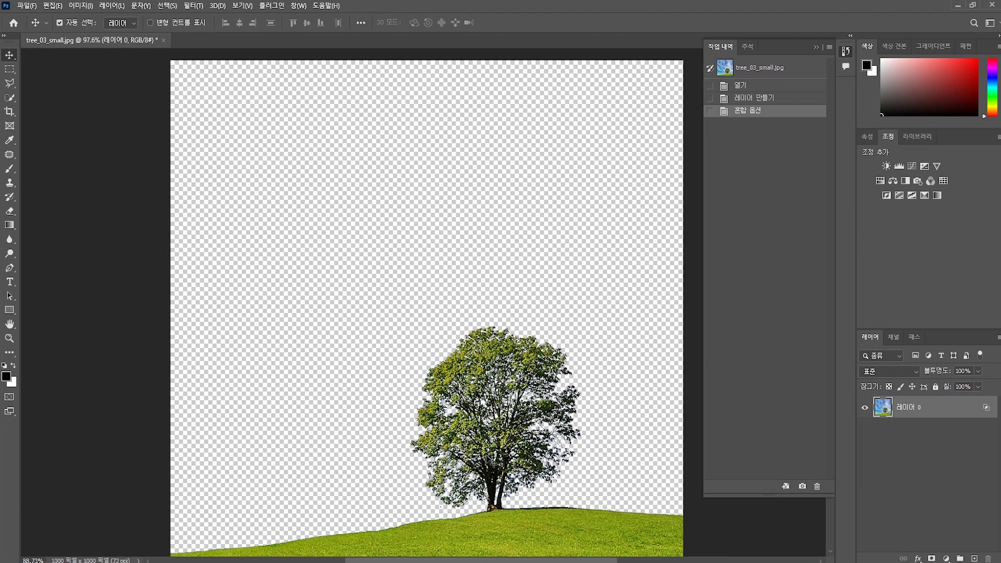
{"action": "scroll", "coordinate": [493, 462], "scroll_direction": "down", "scroll_amount": 1}
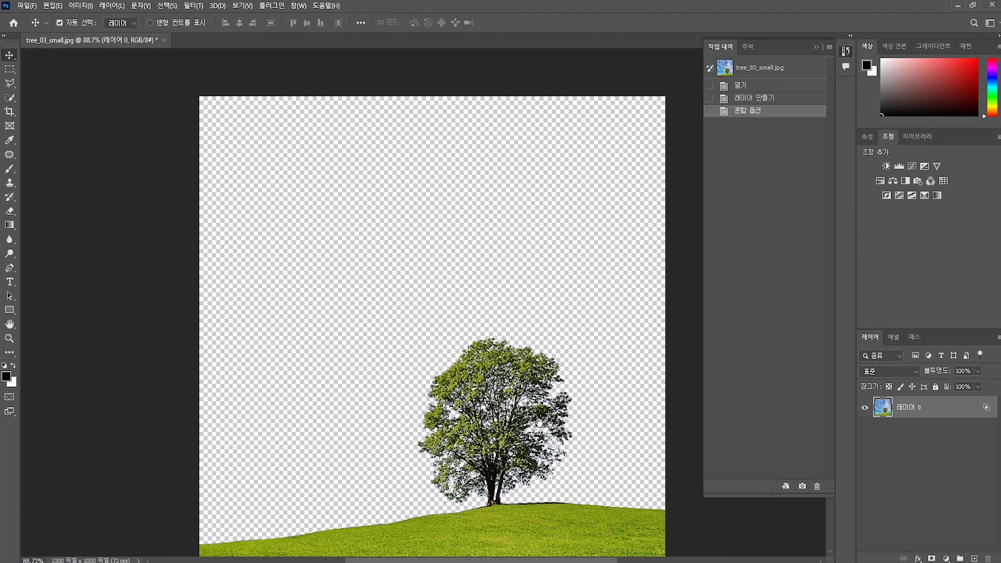
{"action": "scroll", "coordinate": [524, 388], "scroll_direction": "down", "scroll_amount": 1}
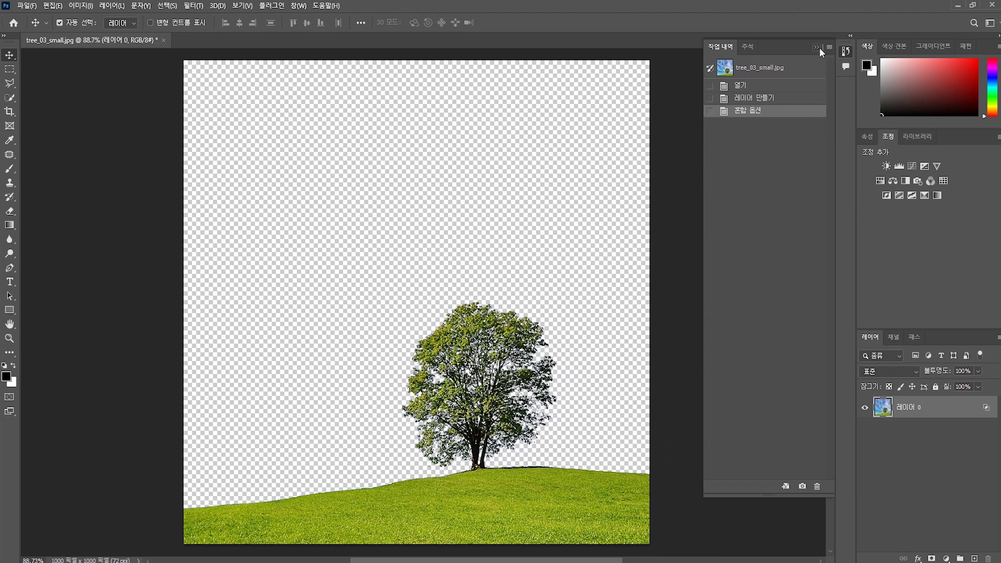
{"action": "left_click", "coordinate": [817, 48]}
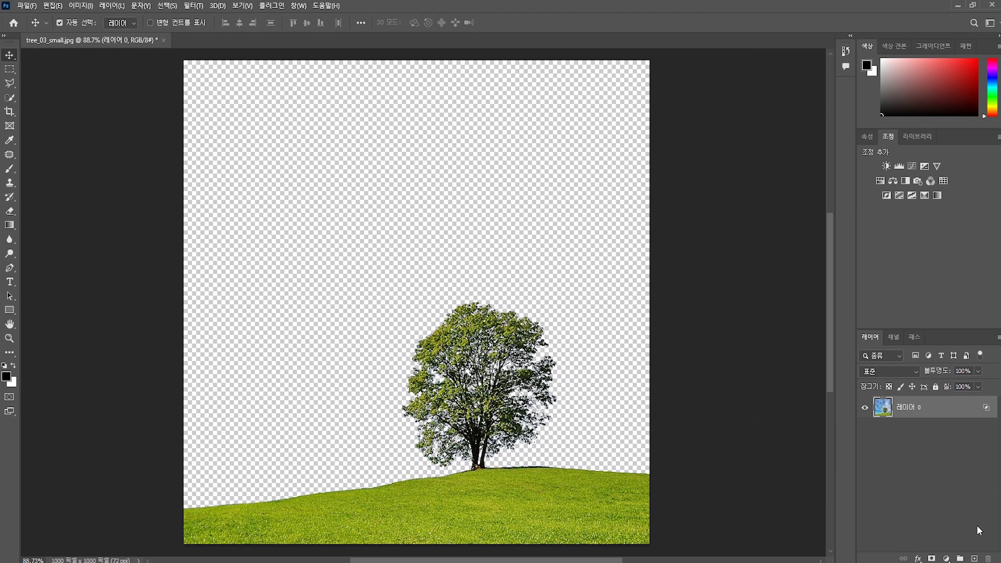
{"action": "left_click", "coordinate": [973, 558]}
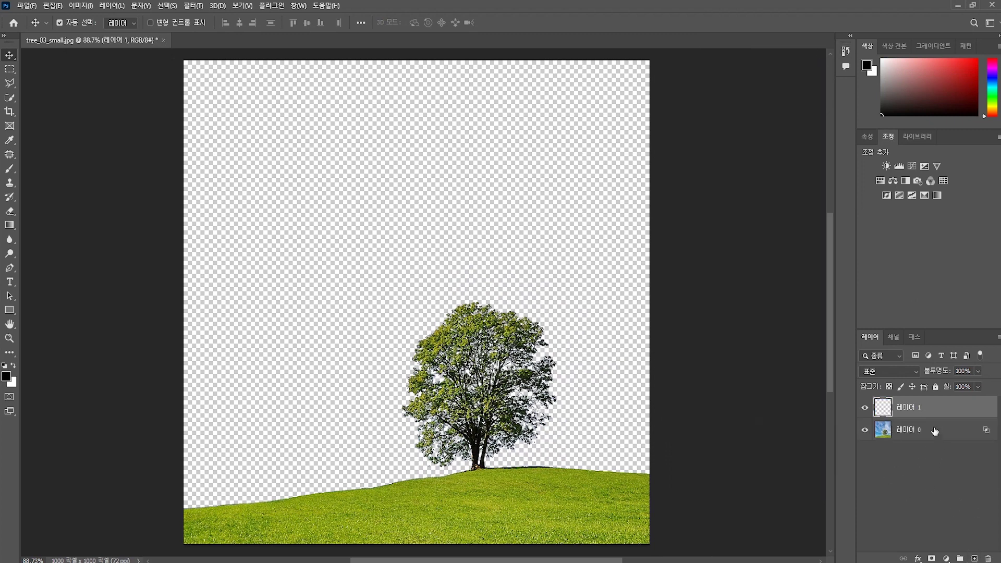
Move 레이어 1 beneath 레이어 0, fill it with white, and toggle layer visibility to check.
{"action": "left_click_drag", "start_coordinate": [921, 411], "coordinate": [913, 441]}
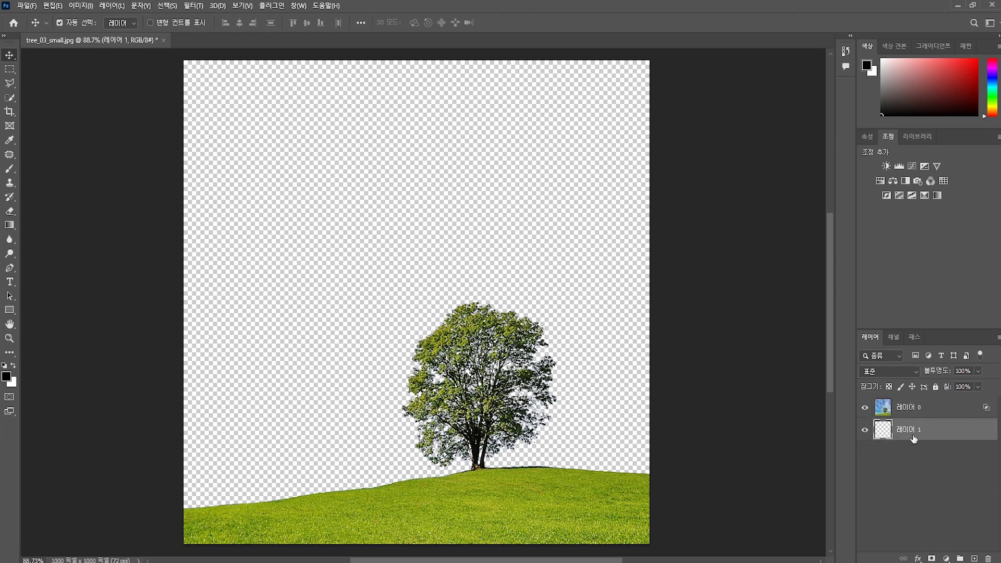
{"action": "key", "text": "ctrl+BackSpace"}
{"action": "left_click", "coordinate": [865, 410]}
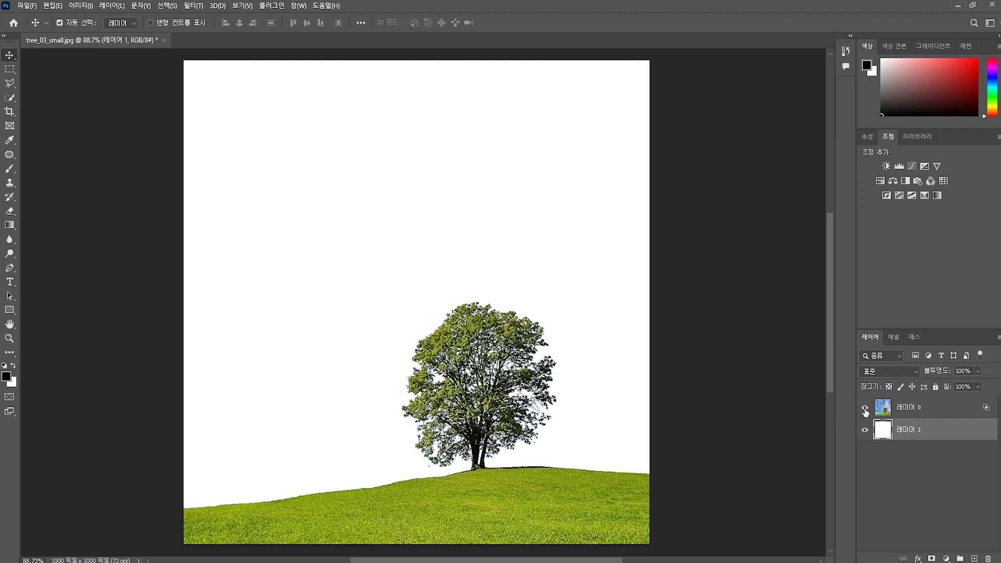
{"action": "left_click", "coordinate": [865, 409]}
{"action": "left_click", "coordinate": [865, 409]}
{"action": "left_click", "coordinate": [865, 409]}
{"action": "left_click", "coordinate": [865, 409]}
{"action": "left_click", "coordinate": [864, 430]}
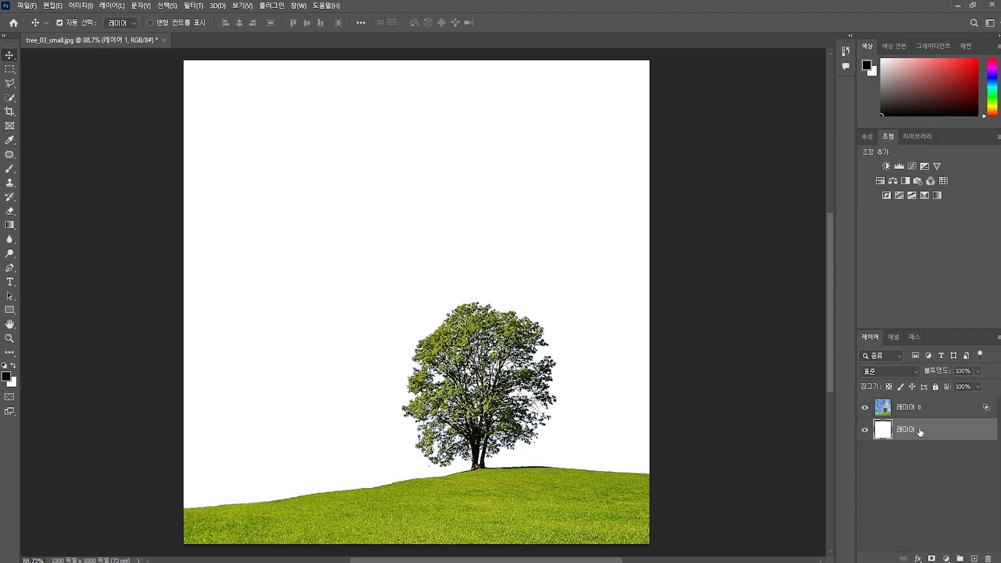